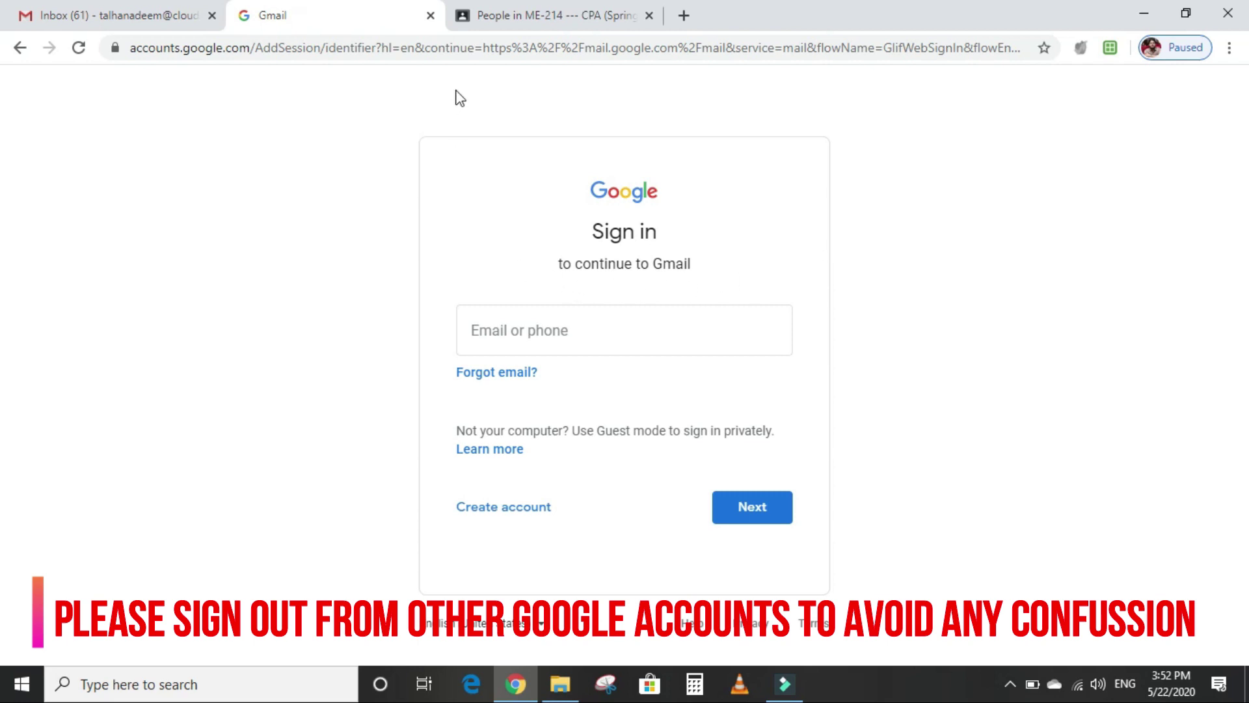
# Step: Sign in to Gmail with the saved university student account and its password
pyautogui.click(538, 329)
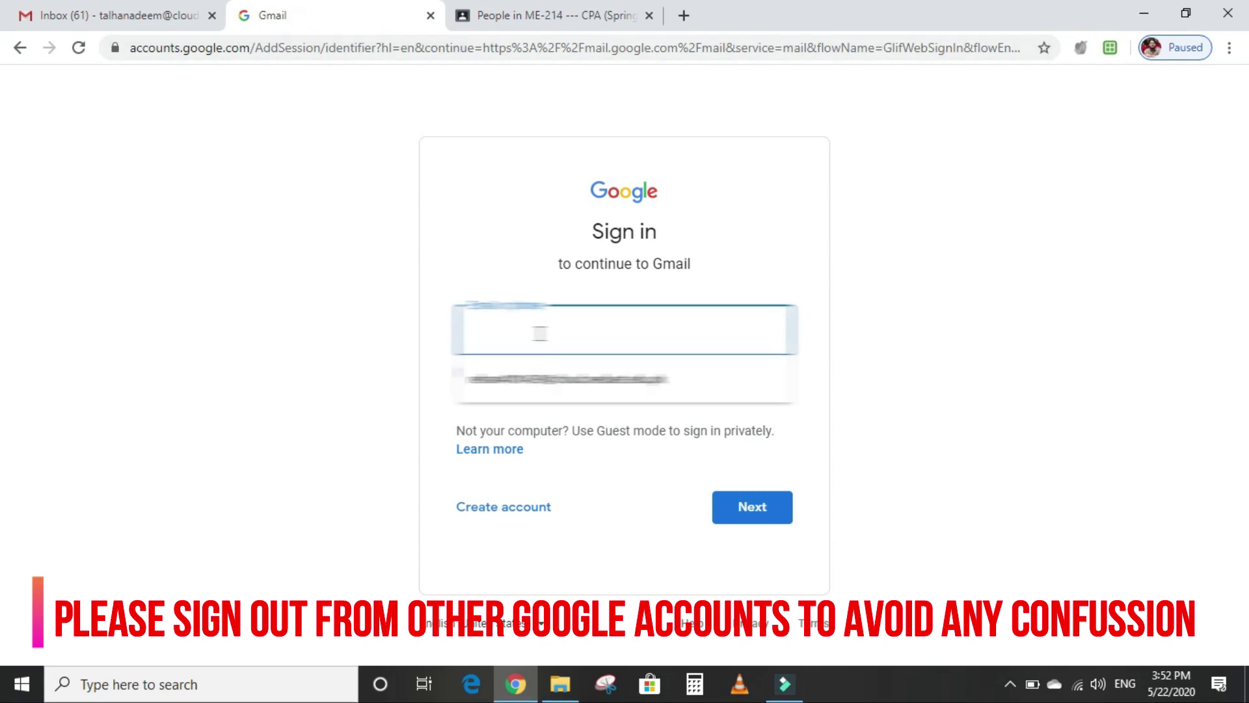
pyautogui.click(503, 390)
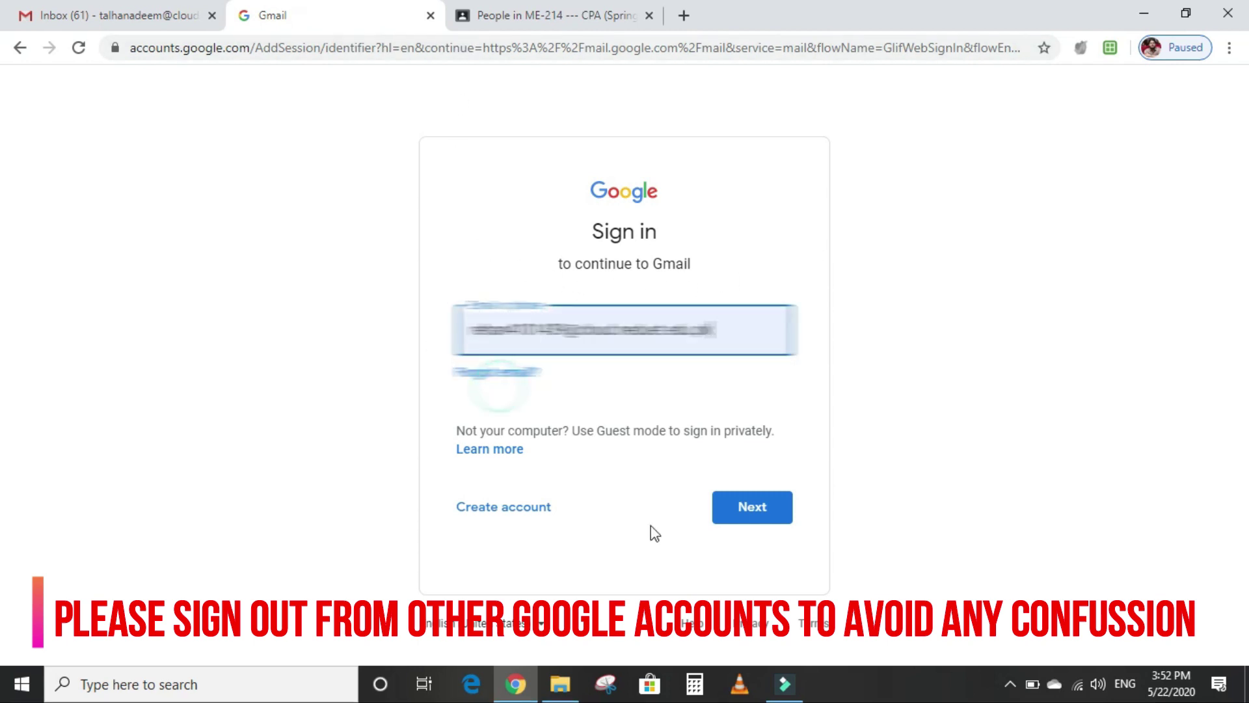
pyautogui.click(748, 525)
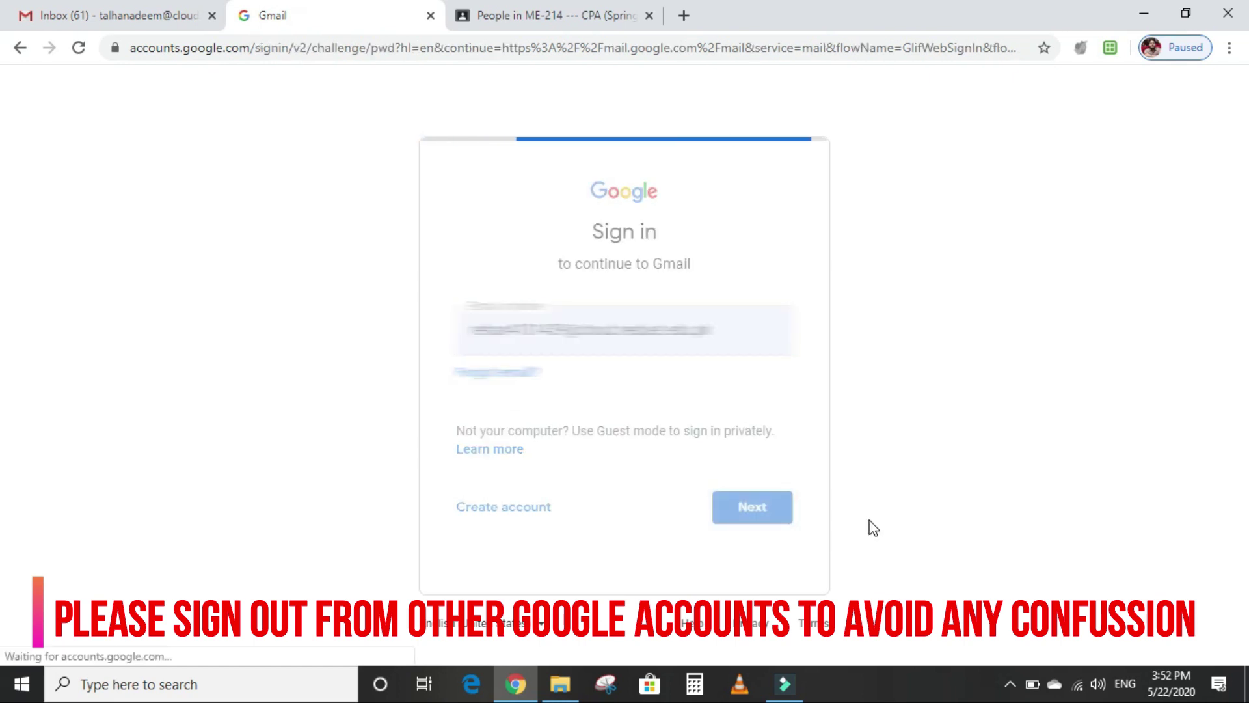
pyautogui.click(638, 347)
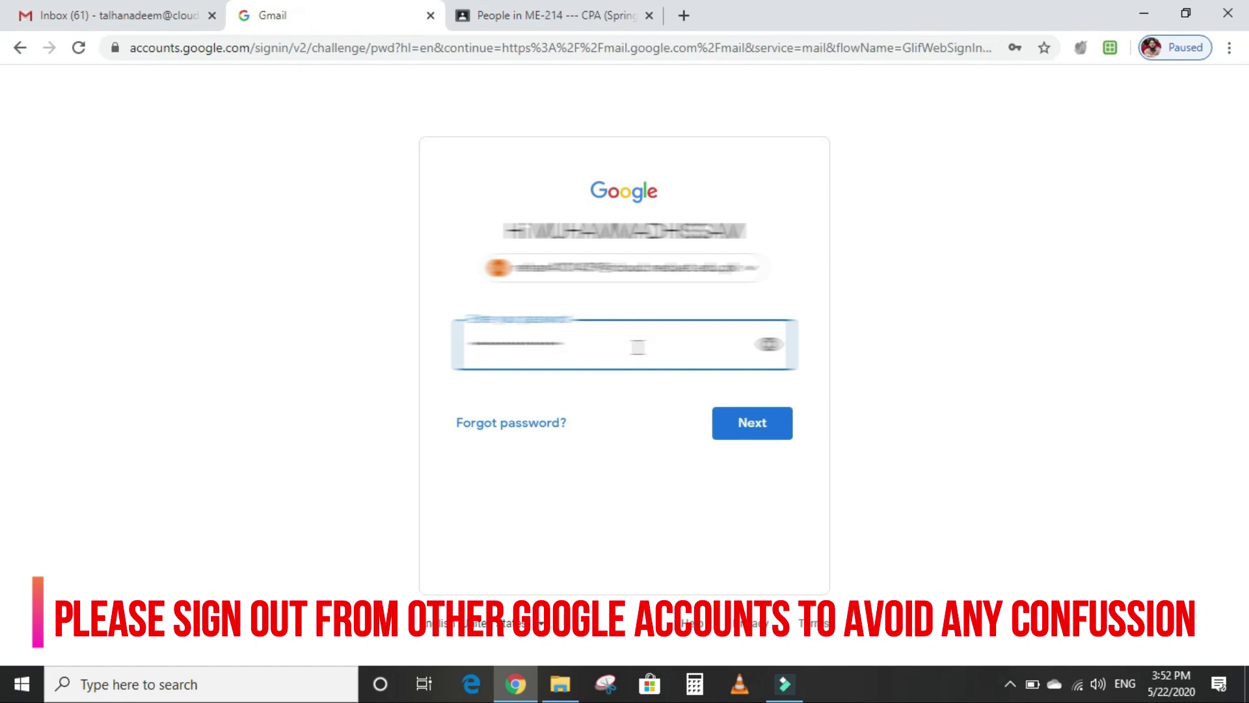
pyautogui.click(754, 437)
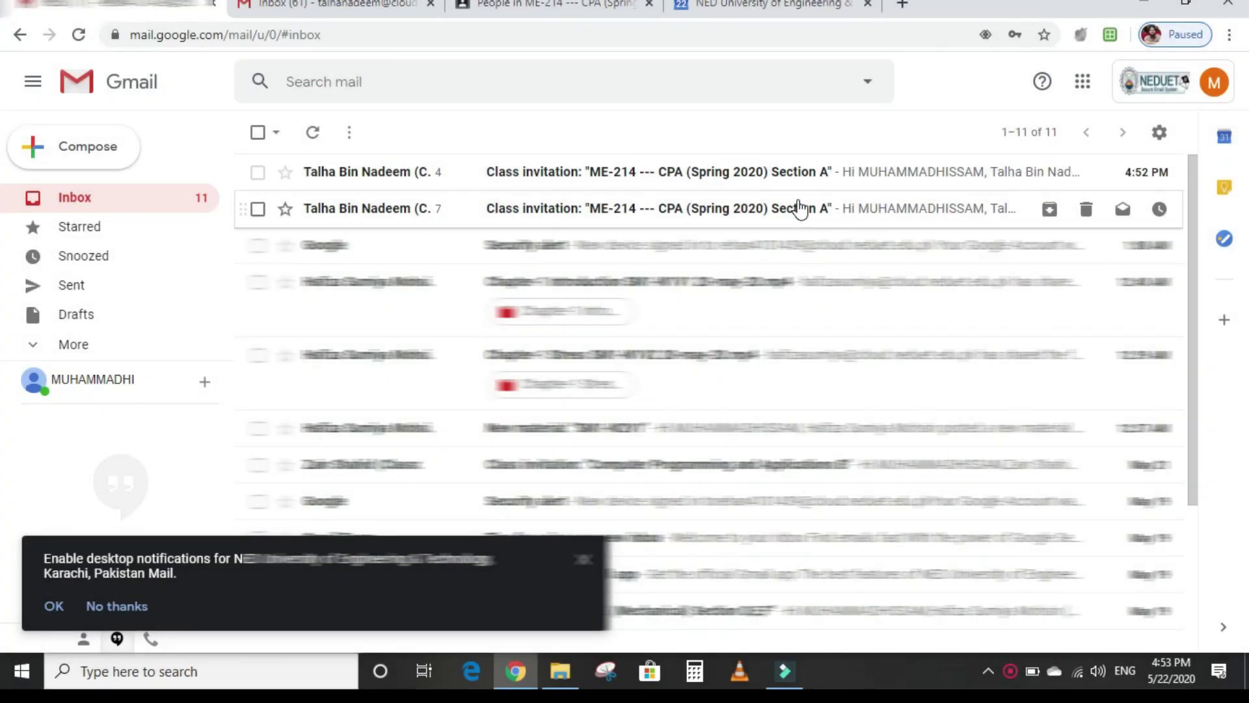
# Step: Launch Google Classroom from Gmail's Google apps menu
pyautogui.click(1082, 86)
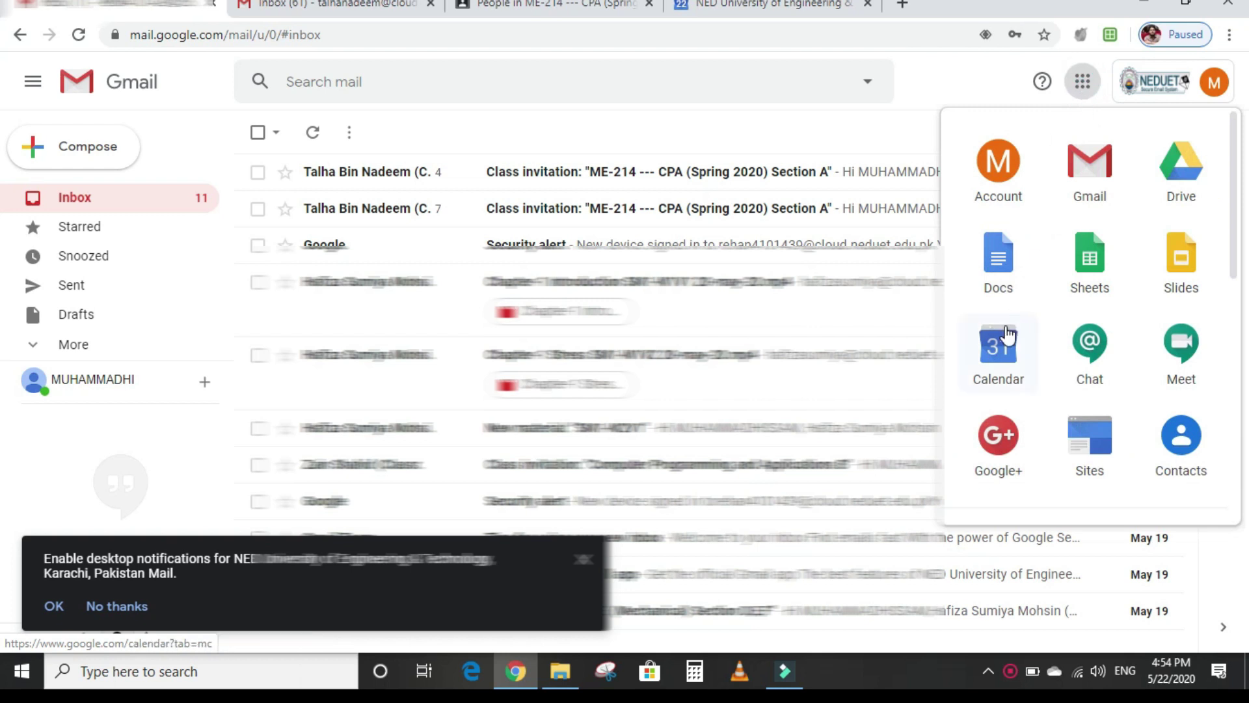
pyautogui.scroll(-2, 1025, 459)
pyautogui.scroll(-1, 1025, 459)
pyautogui.scroll(-3, 1026, 461)
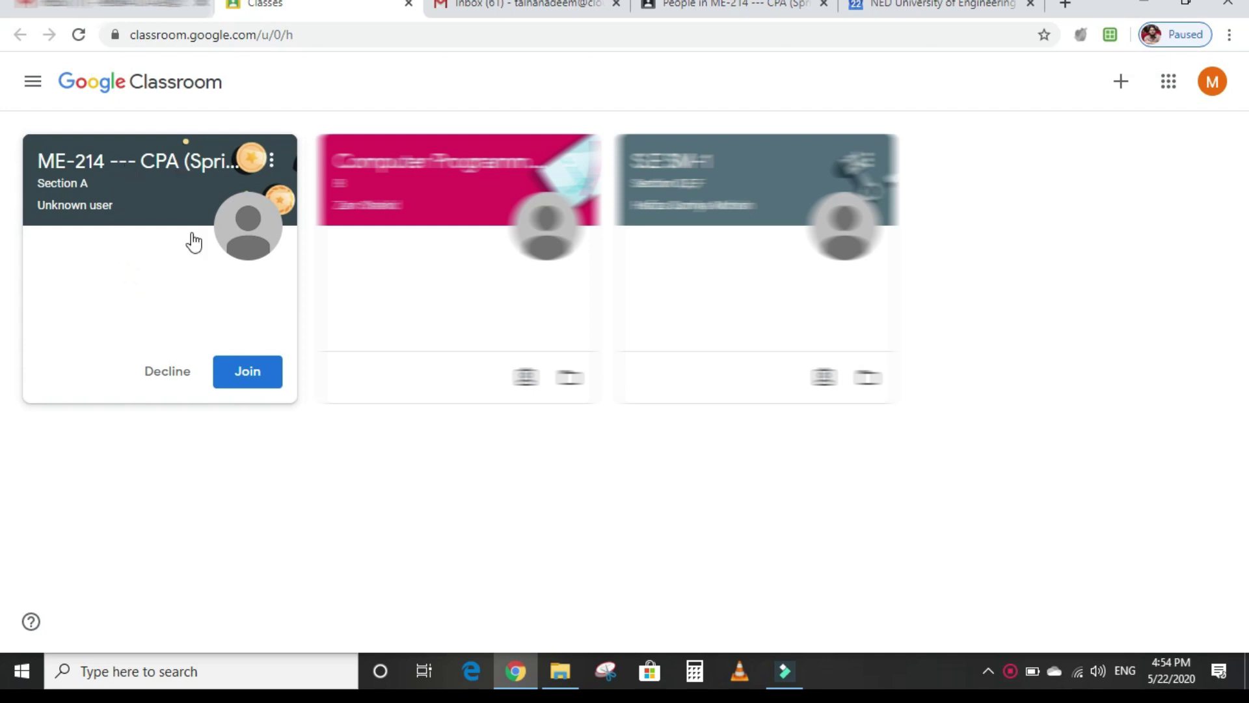
# Step: Accept the invitation to join the ME-214 --- CPA Section A class
pyautogui.click(230, 372)
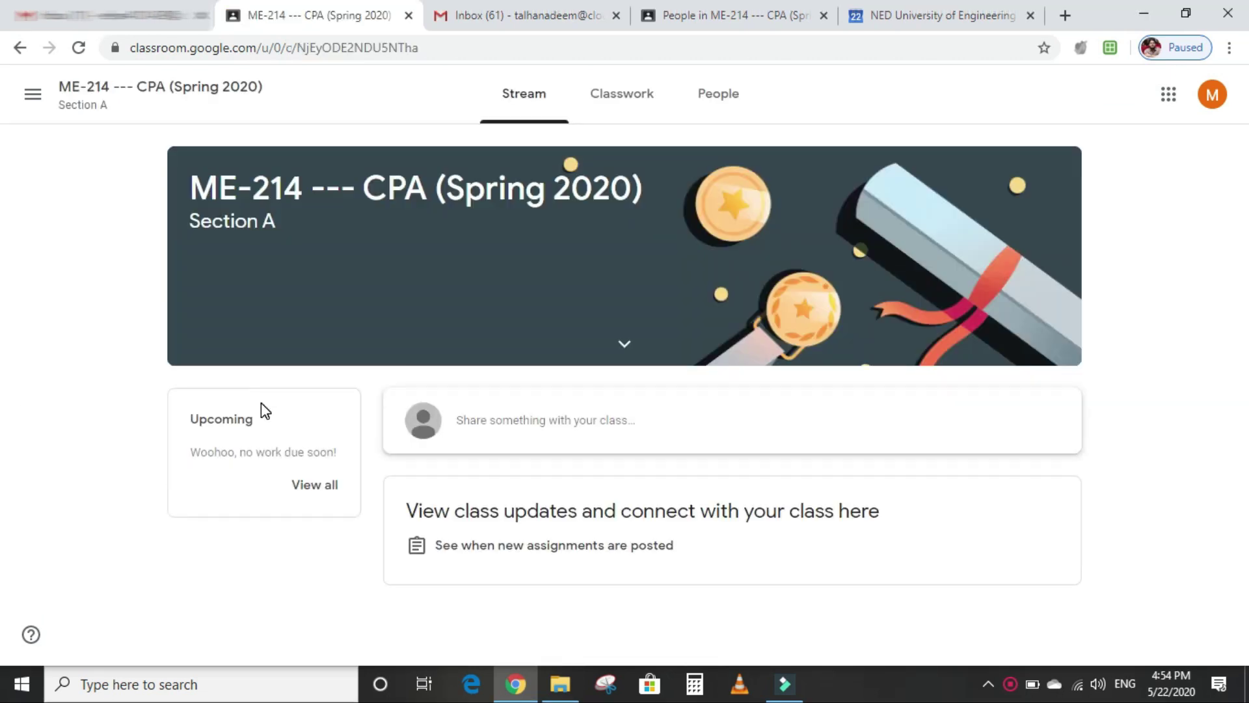
pyautogui.click(32, 108)
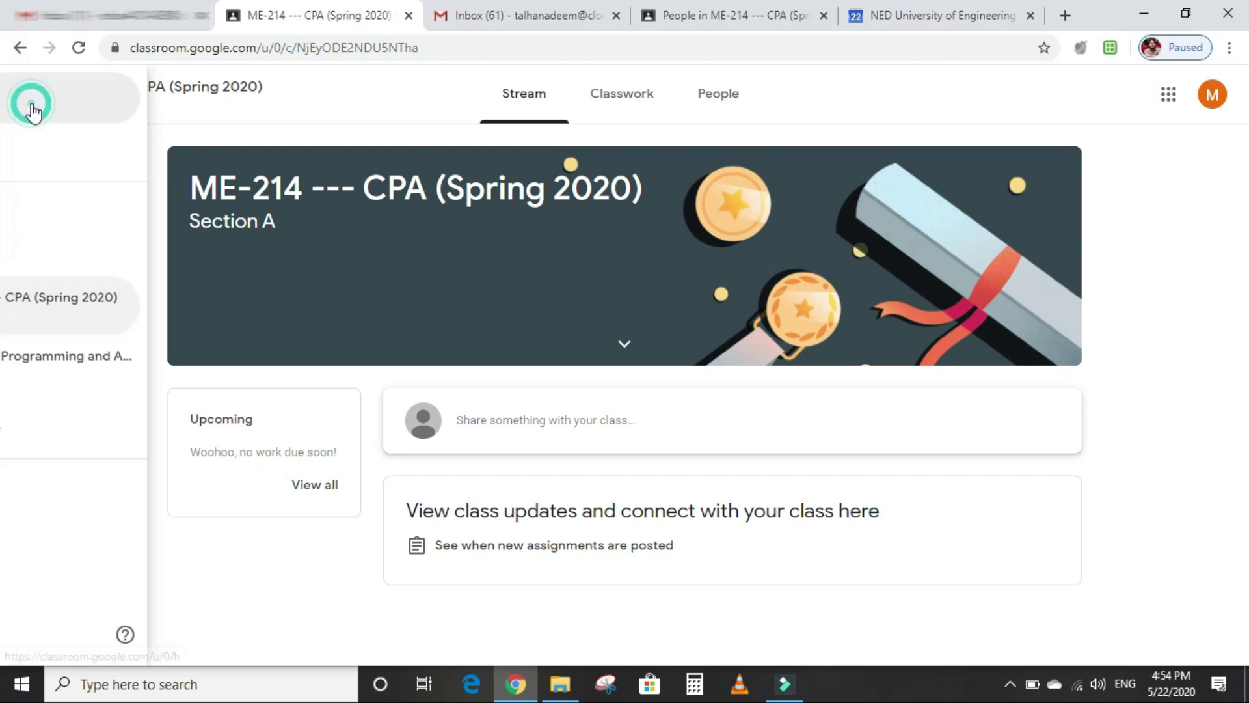
pyautogui.click(86, 100)
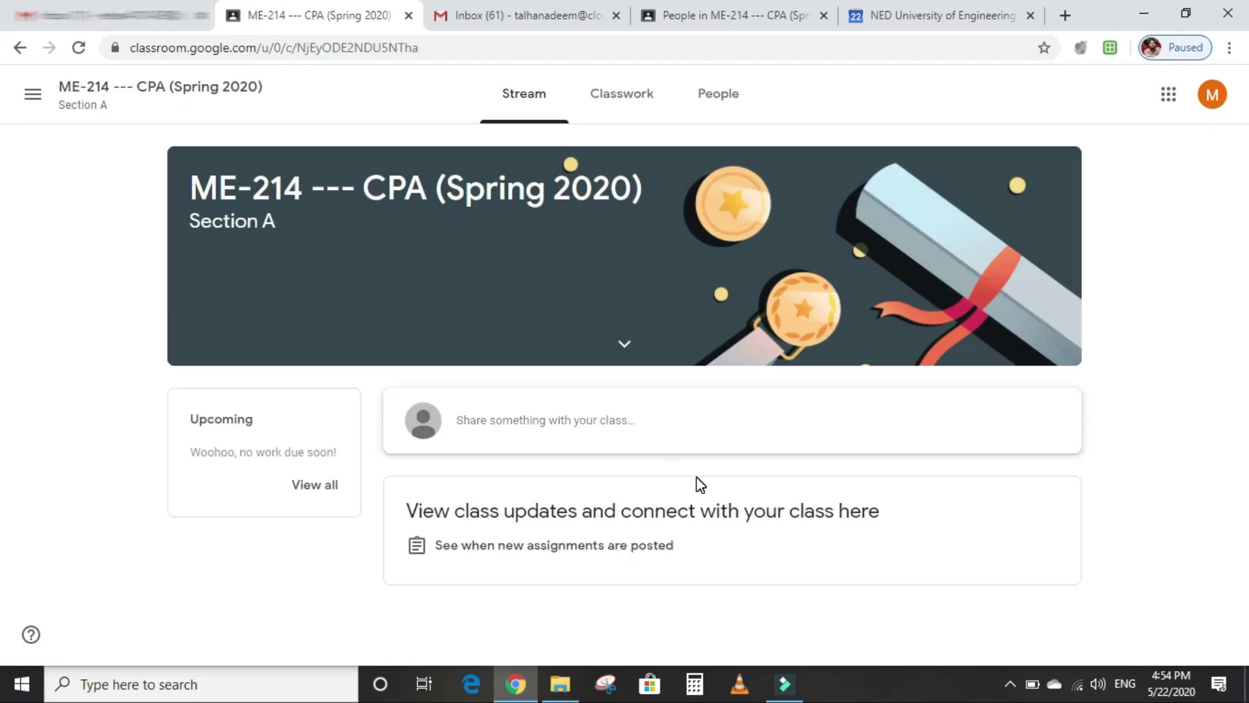
pyautogui.click(623, 99)
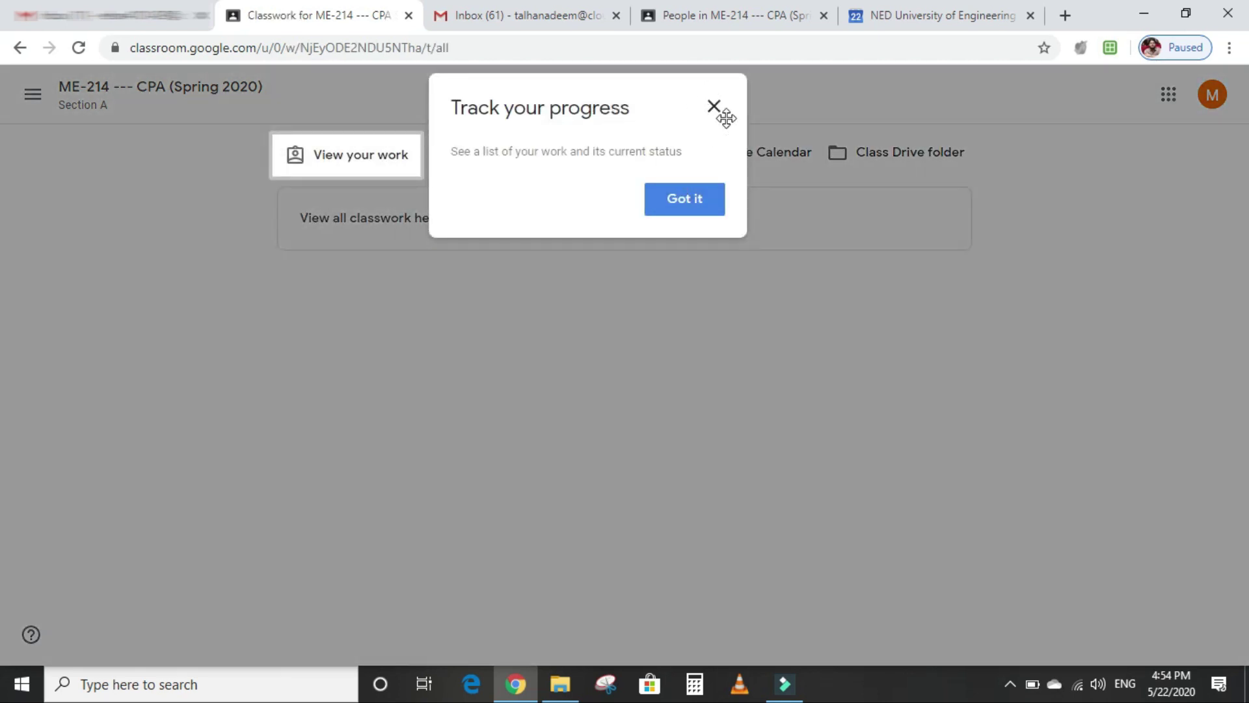
pyautogui.click(714, 106)
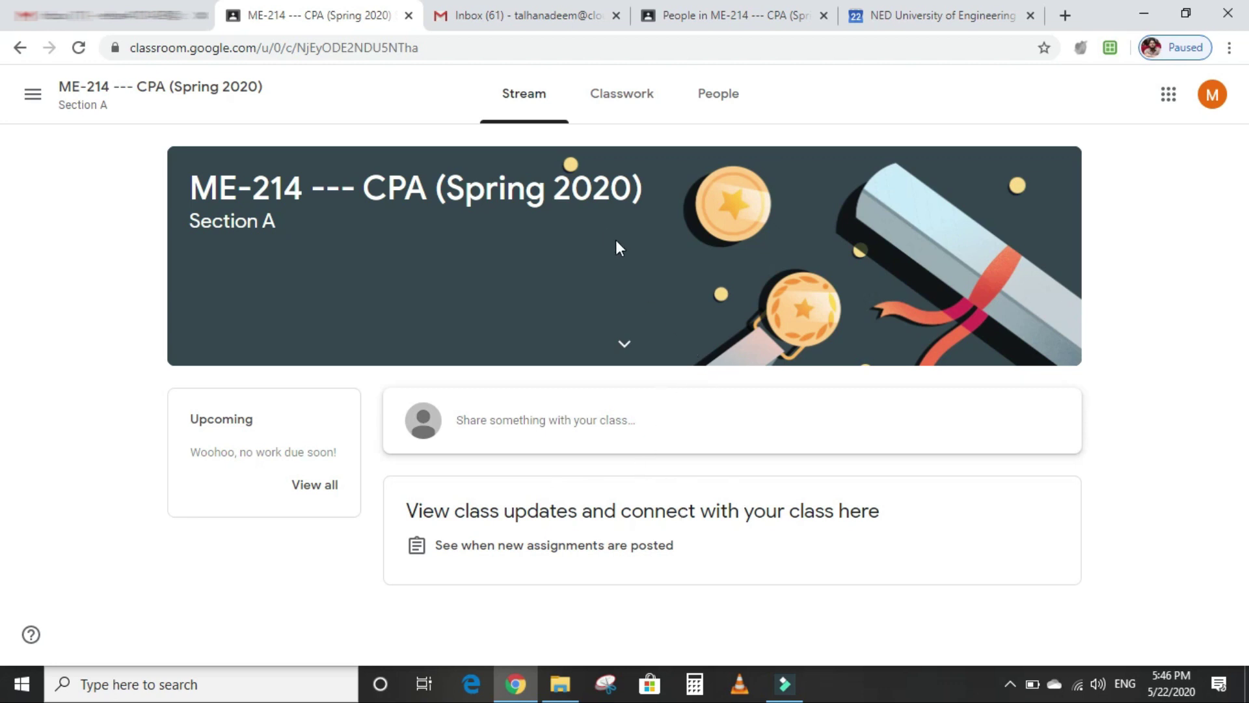
# Step: From the ME-214 Classwork page, bring up the class calendar in Google Calendar
pyautogui.click(630, 119)
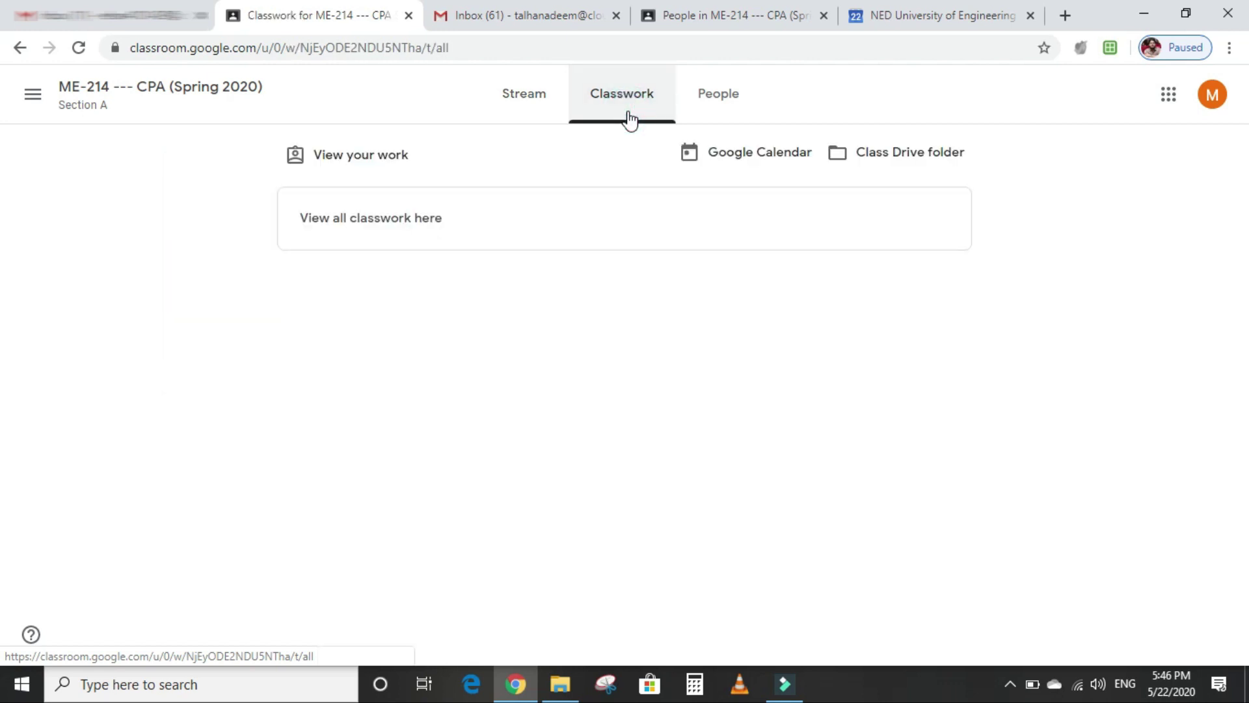
pyautogui.click(758, 168)
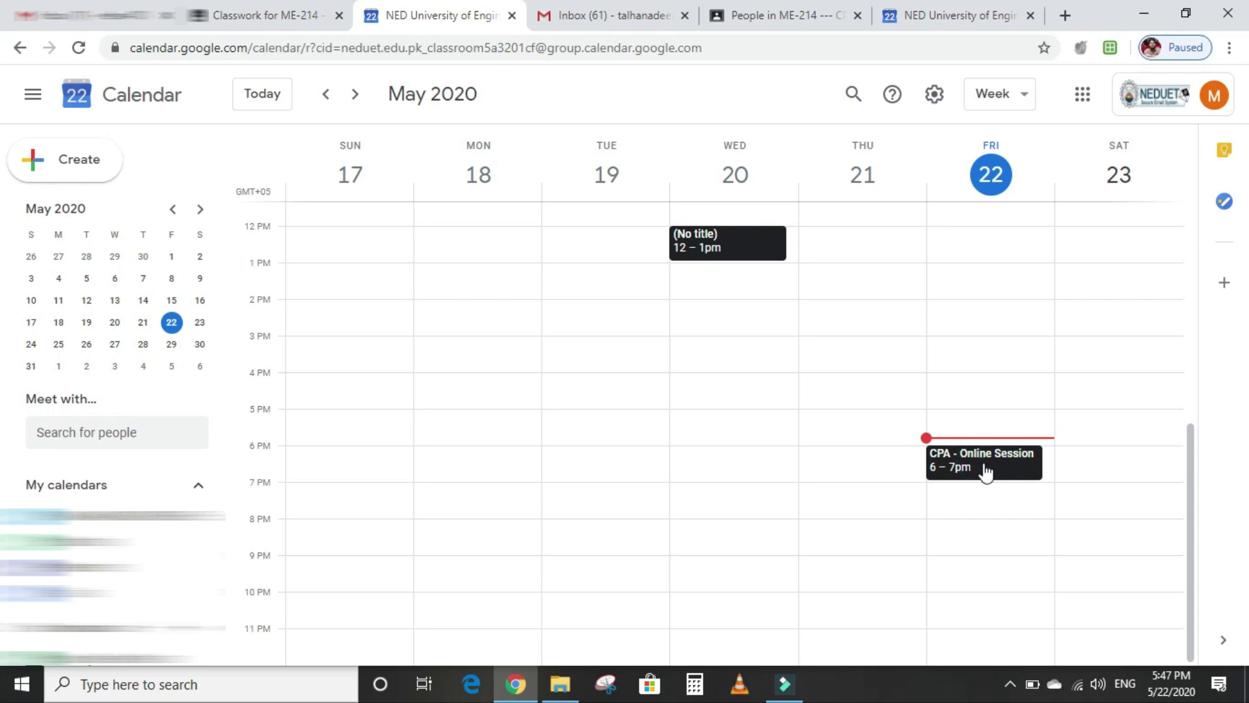
# Step: View the details of the CPA - Online Session event on Friday May 22
pyautogui.click(981, 460)
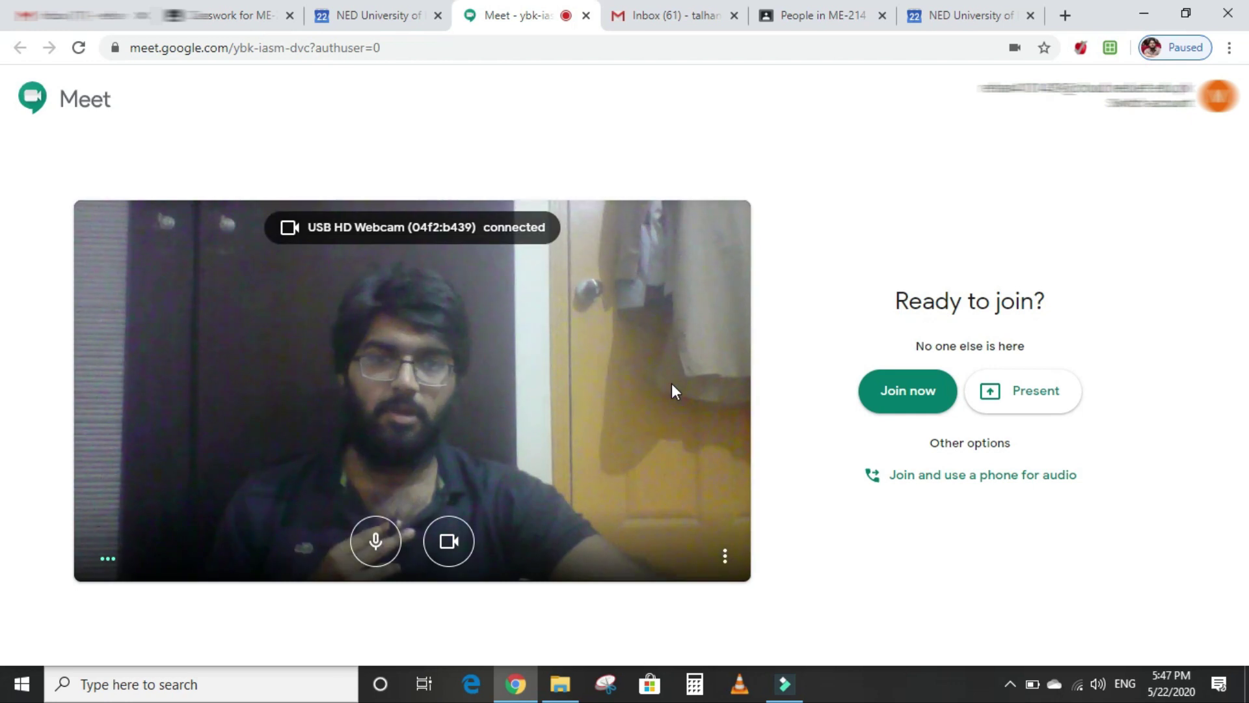
# Step: Turn the camera off on the Google Meet pre-join screen
pyautogui.click(457, 552)
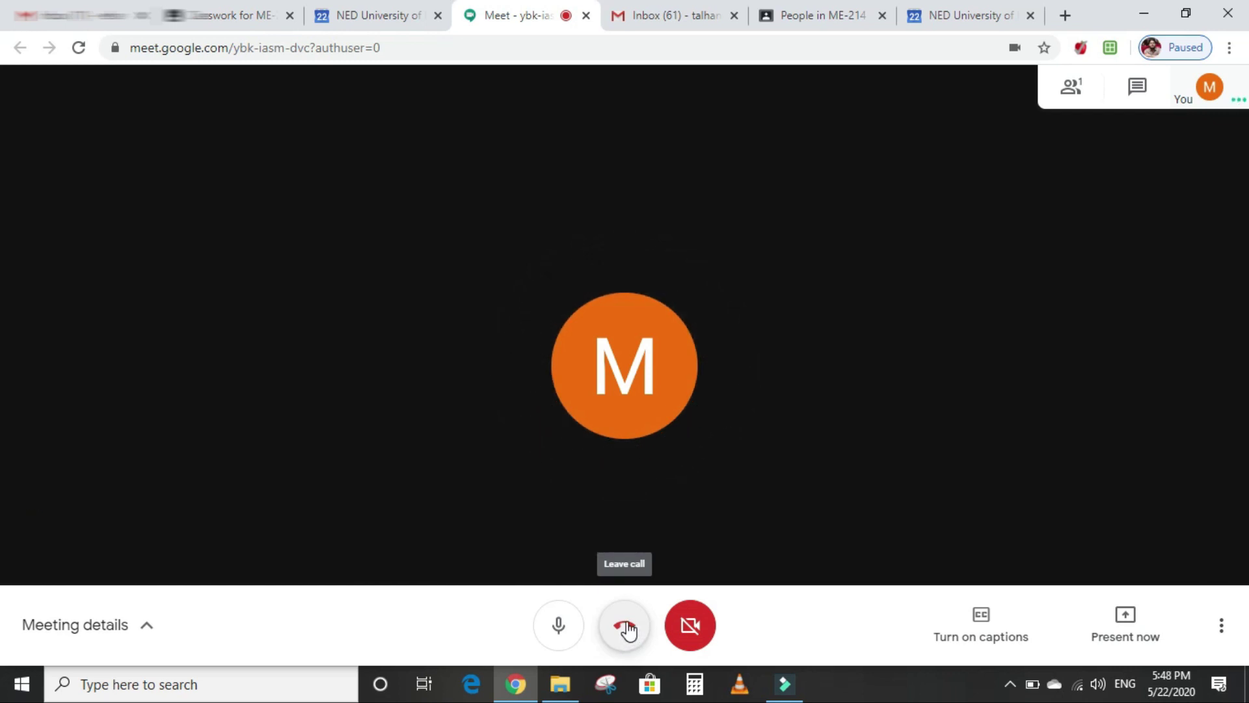
# Step: Leave the CPA - Online Session call and return to the Meet home screen
pyautogui.click(627, 629)
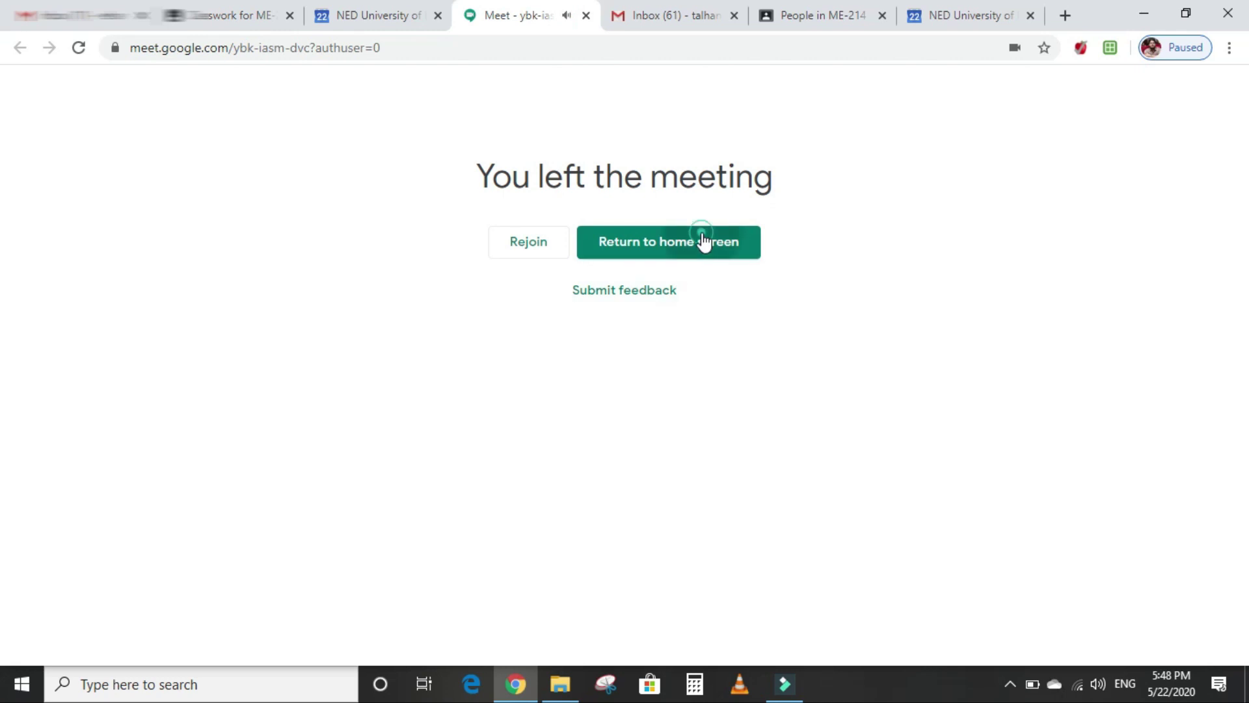
pyautogui.click(708, 242)
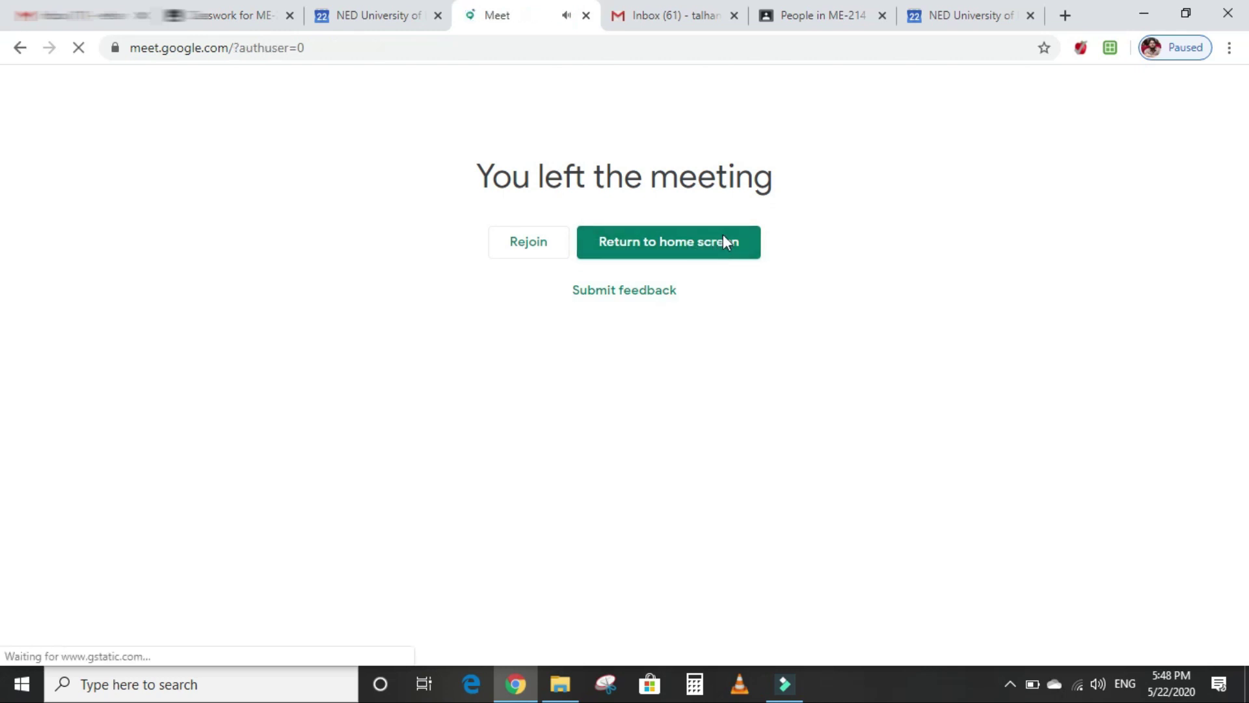